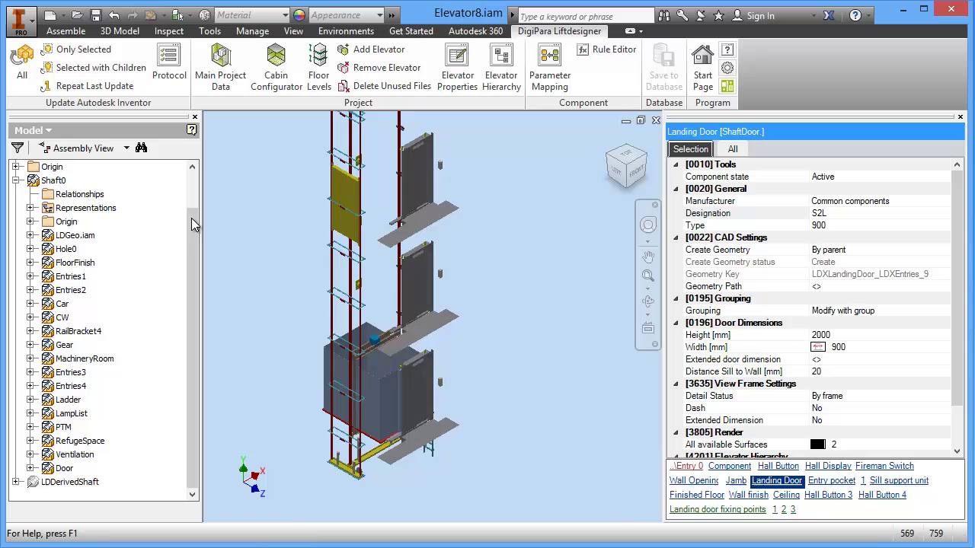
Select the ShaftDoor landing door of entry E0 within the Entries1 assembly of Shaft0
{"action": "left_click", "coordinate": [54, 182]}
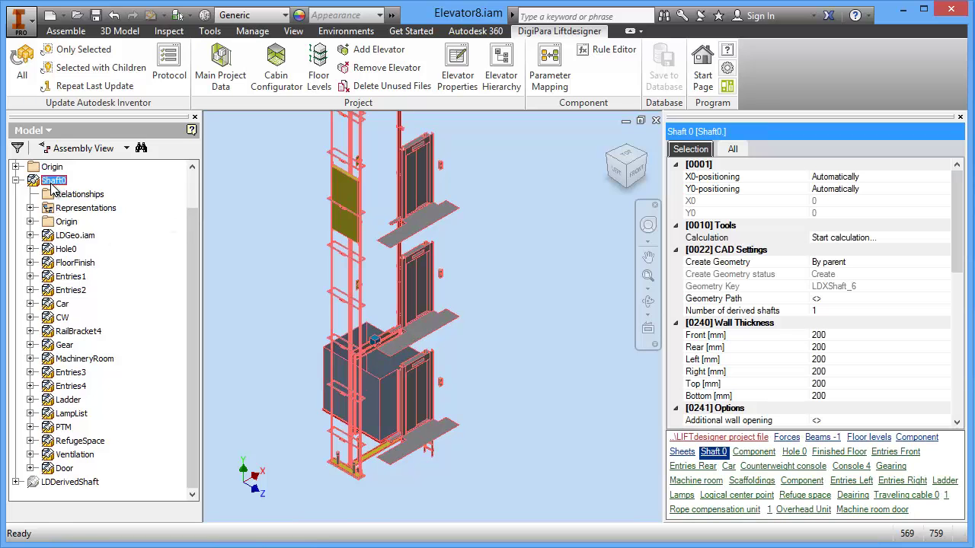
{"action": "left_click", "coordinate": [70, 277]}
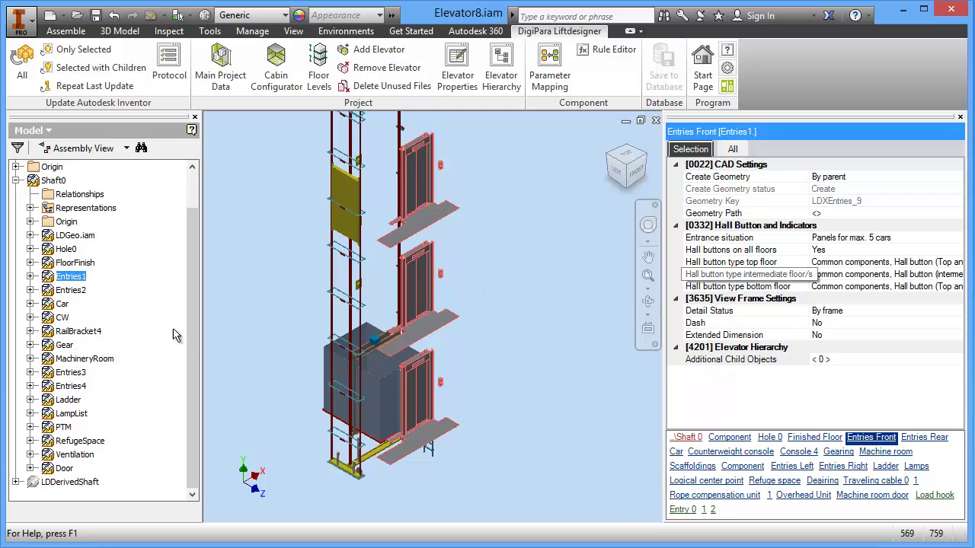
{"action": "left_click", "coordinate": [30, 276]}
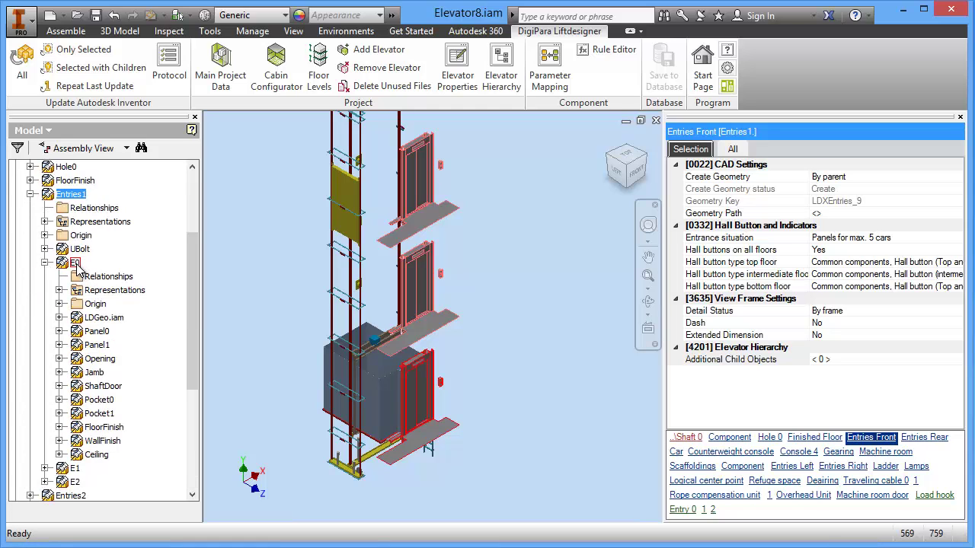
{"action": "left_click", "coordinate": [104, 388]}
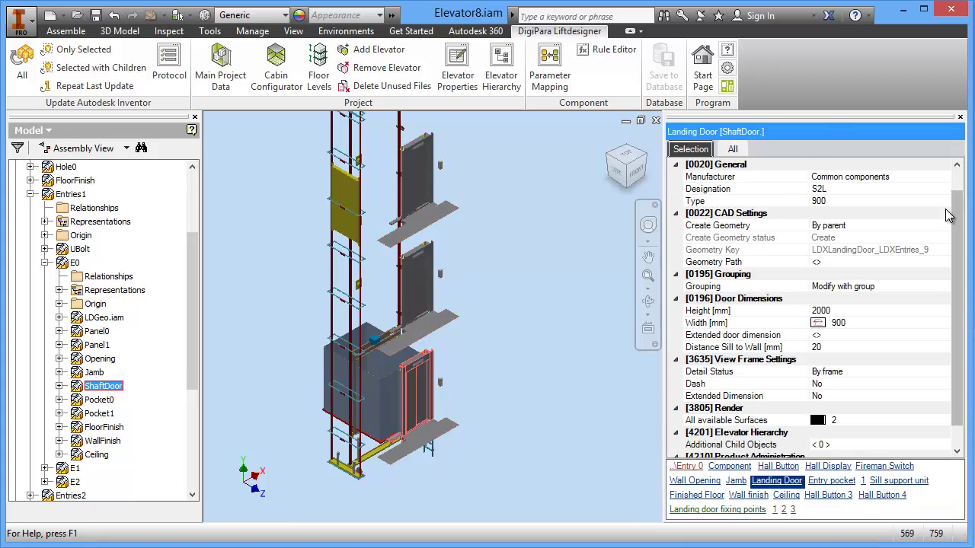
{"action": "scroll", "coordinate": [957, 225], "scroll_direction": "up", "scroll_amount": 1}
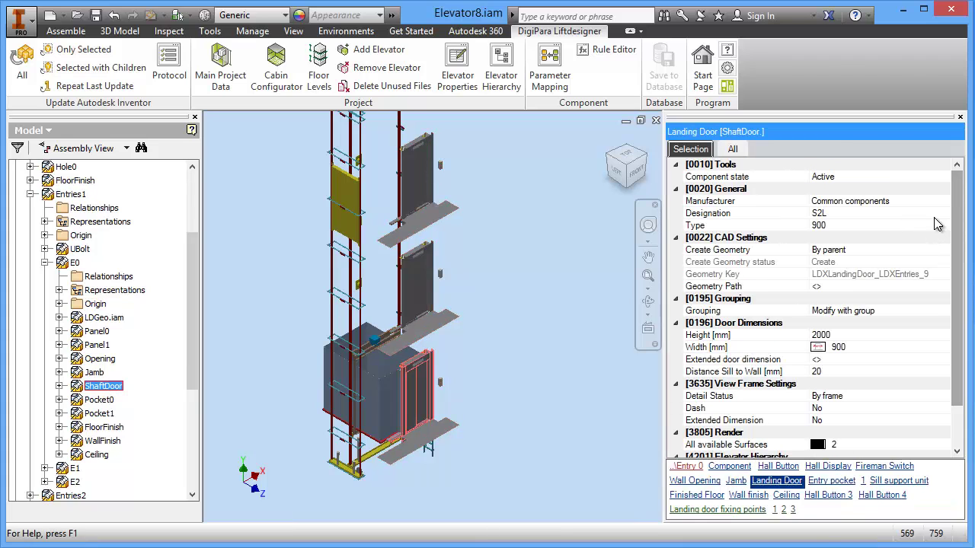
Replace the landing door with the Sematic 2000 B - S2L Framed Glass product in 900 mm width and update the whole Inventor model
{"action": "left_click", "coordinate": [943, 217]}
{"action": "left_click", "coordinate": [943, 214]}
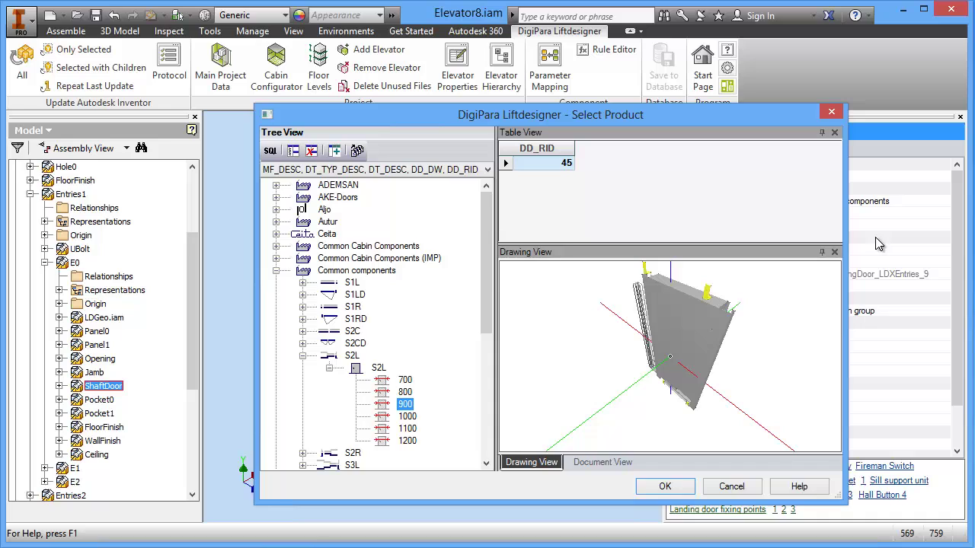
{"action": "left_click", "coordinate": [276, 271]}
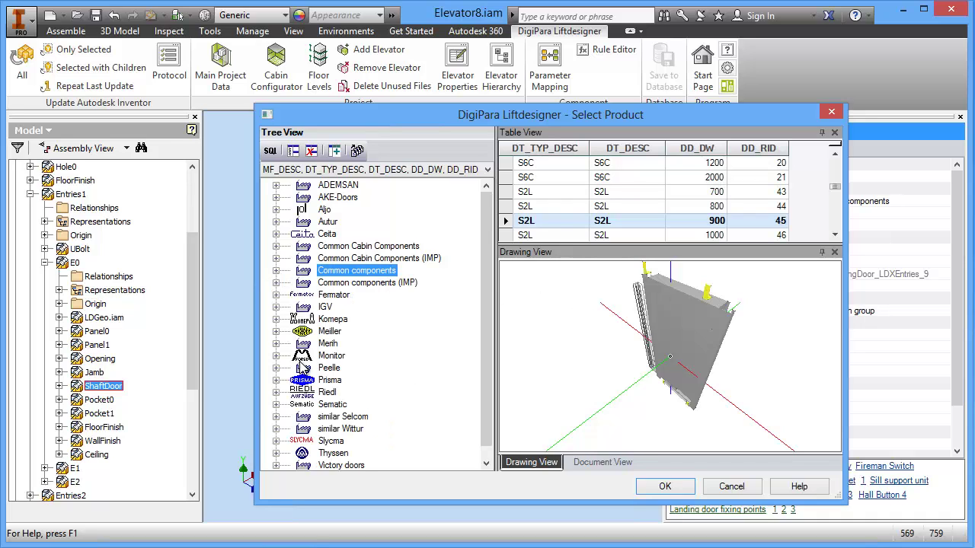
{"action": "left_click", "coordinate": [277, 405]}
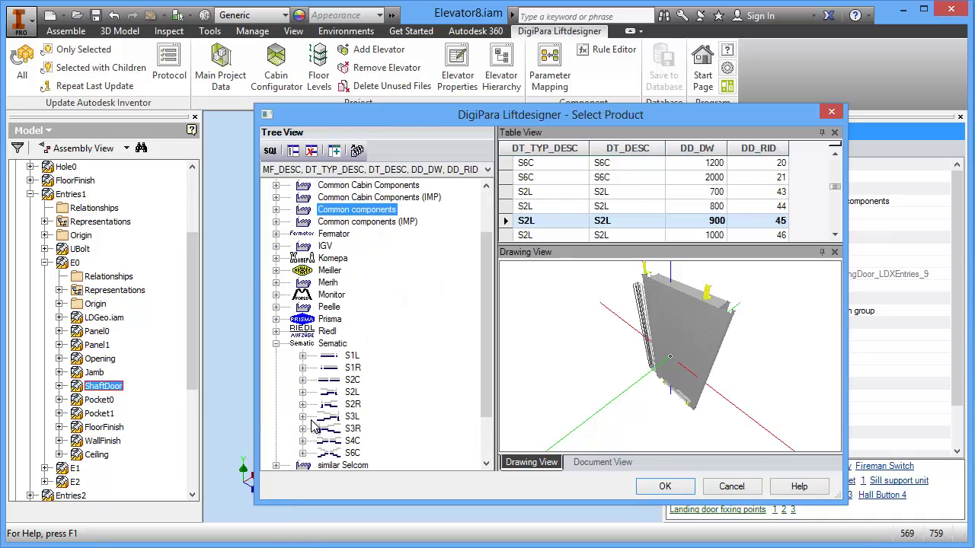
{"action": "left_click", "coordinate": [303, 392]}
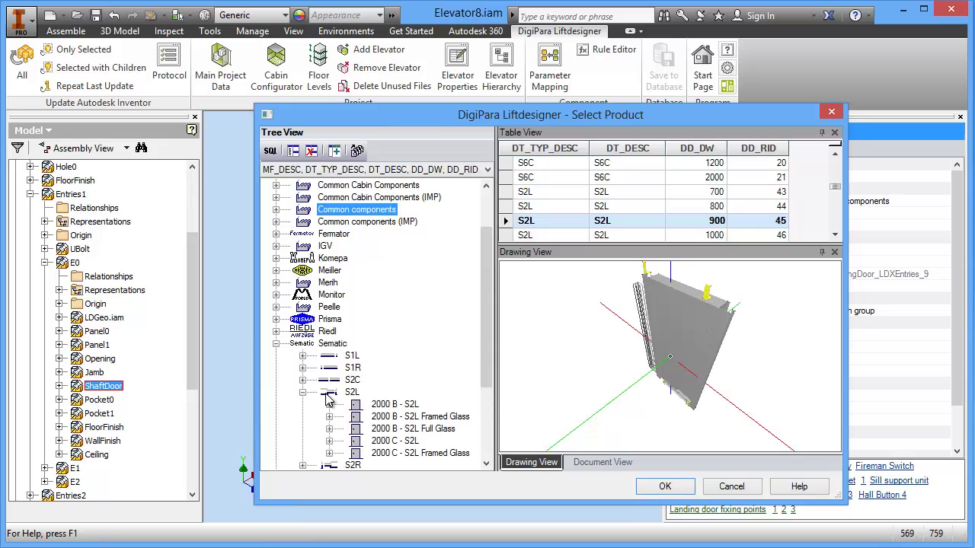
{"action": "left_click", "coordinate": [438, 423]}
{"action": "left_click", "coordinate": [508, 221]}
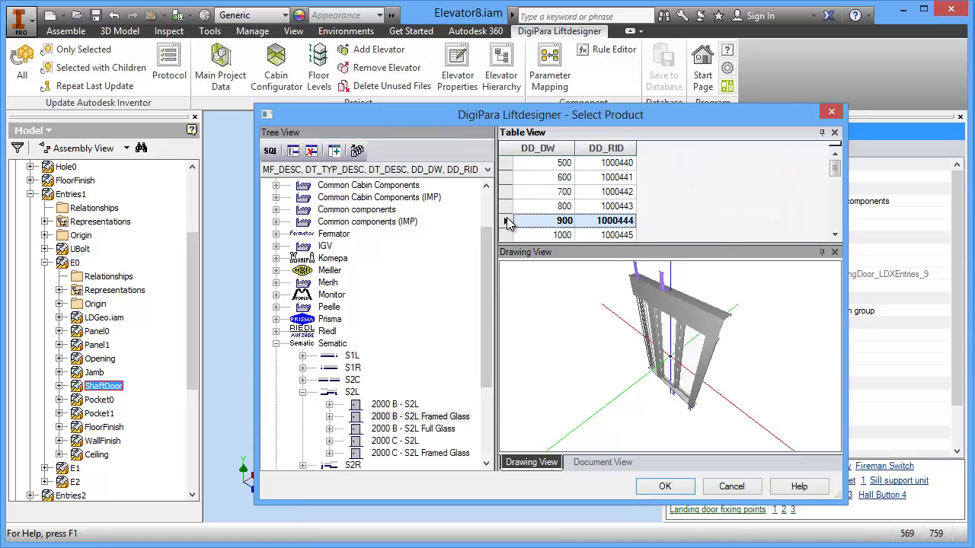
{"action": "left_click", "coordinate": [665, 487]}
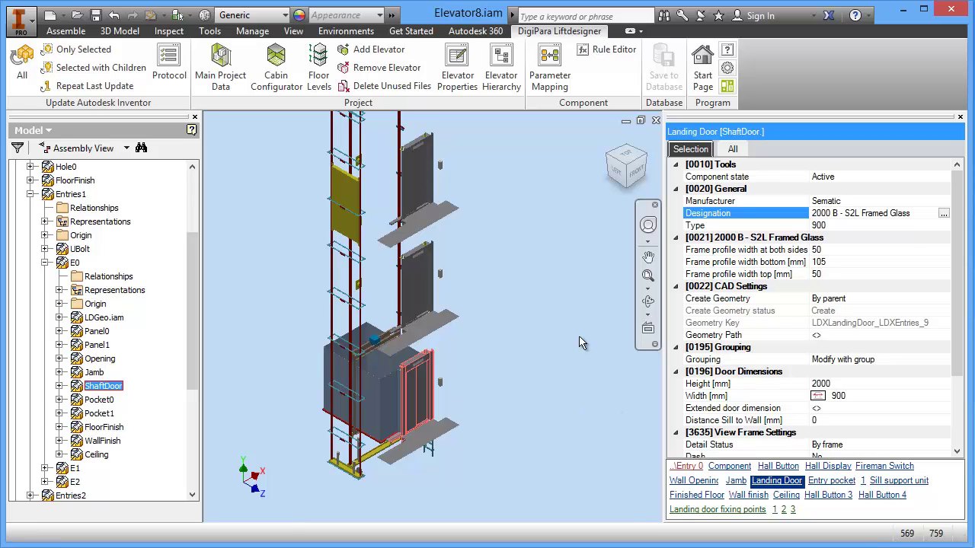
{"action": "left_click", "coordinate": [23, 64]}
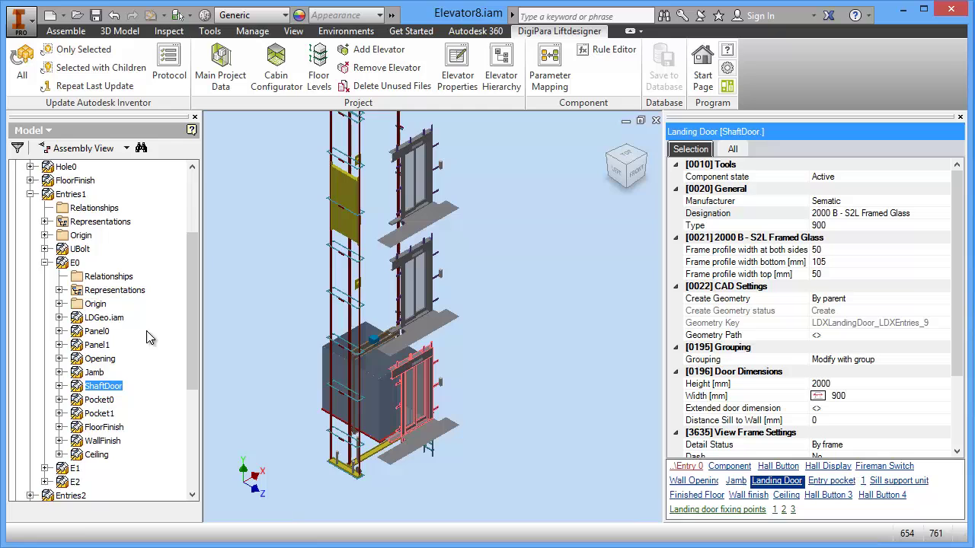
Examine the Gear assembly's subcomponents in the model tree and inspect the updated landing doors and cabin area in the 3D model
{"action": "left_click", "coordinate": [44, 263]}
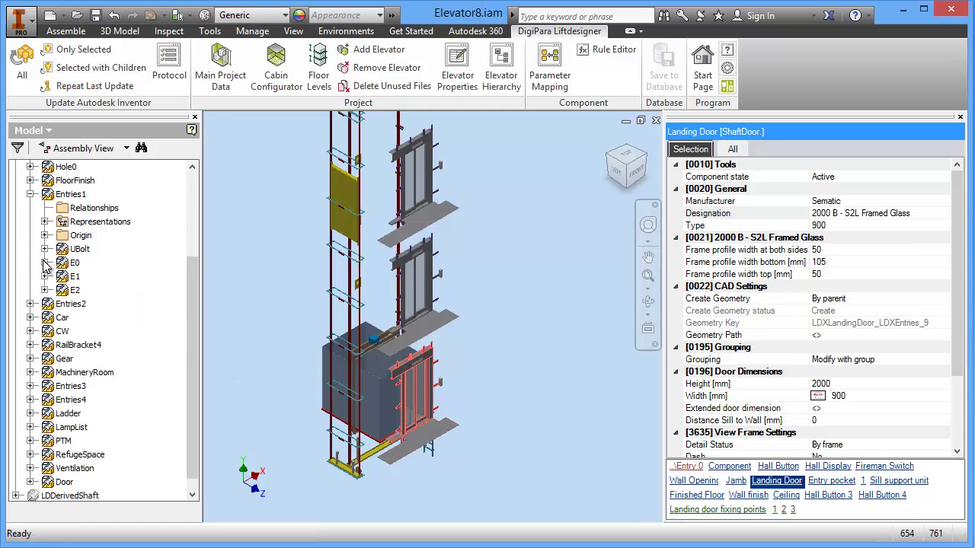
{"action": "left_click", "coordinate": [30, 359]}
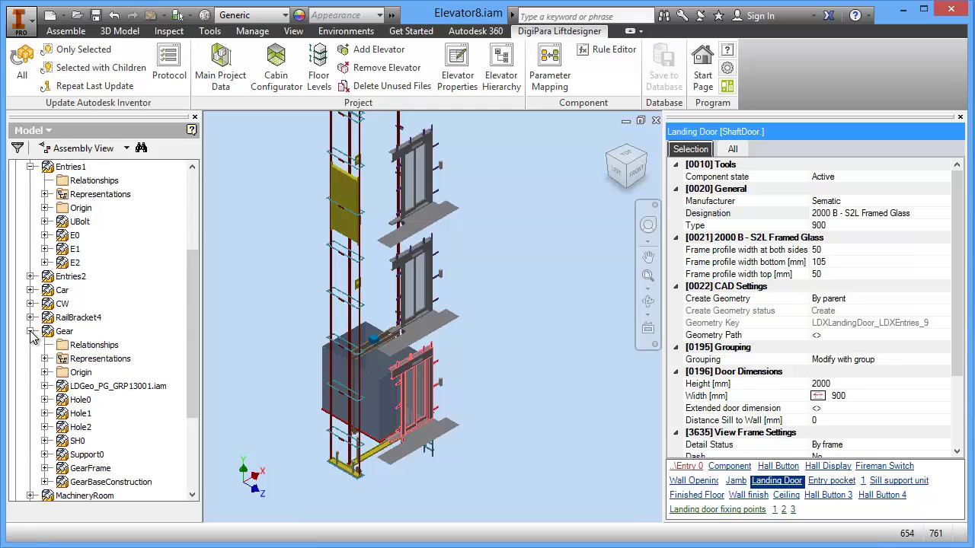
{"action": "left_click", "coordinate": [31, 332]}
{"action": "middle_click_drag", "start_coordinate": [501, 346], "coordinate": [524, 430]}
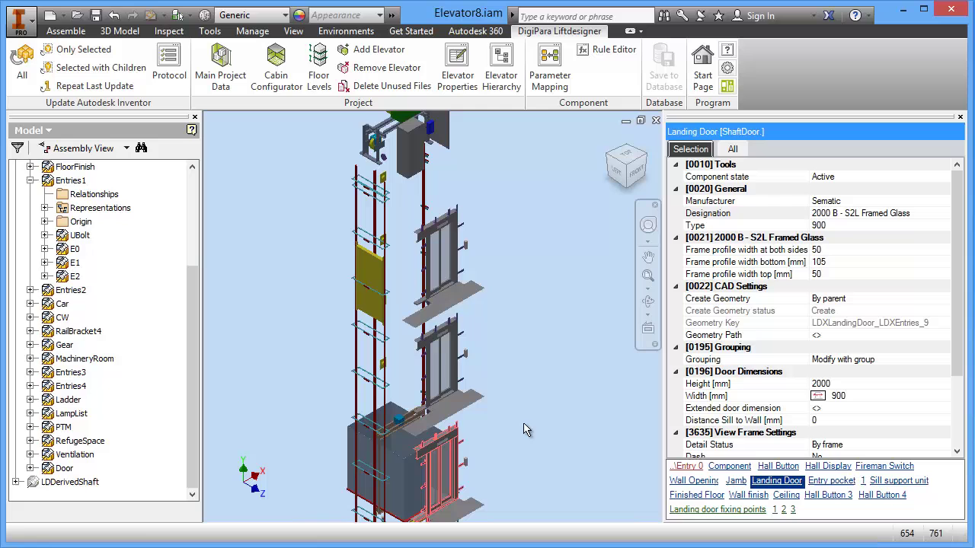
{"action": "scroll", "coordinate": [406, 436], "scroll_direction": "up", "scroll_amount": 2}
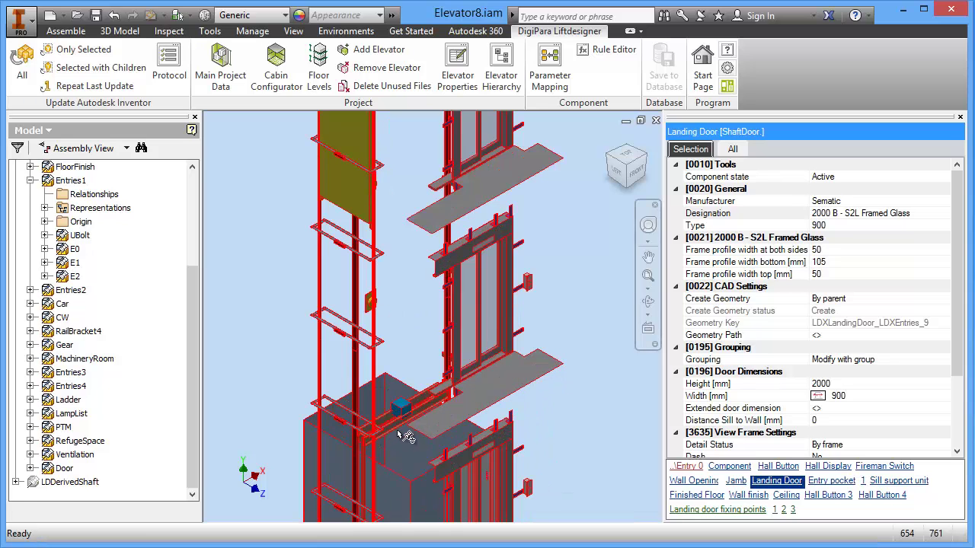
{"action": "scroll", "coordinate": [405, 436], "scroll_direction": "up", "scroll_amount": 2}
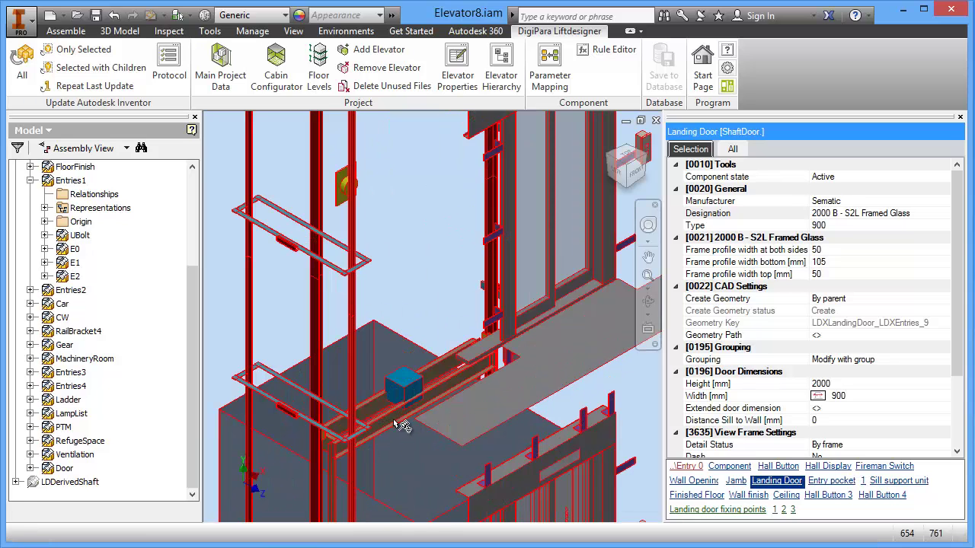
{"action": "scroll", "coordinate": [456, 393], "scroll_direction": "down", "scroll_amount": 3}
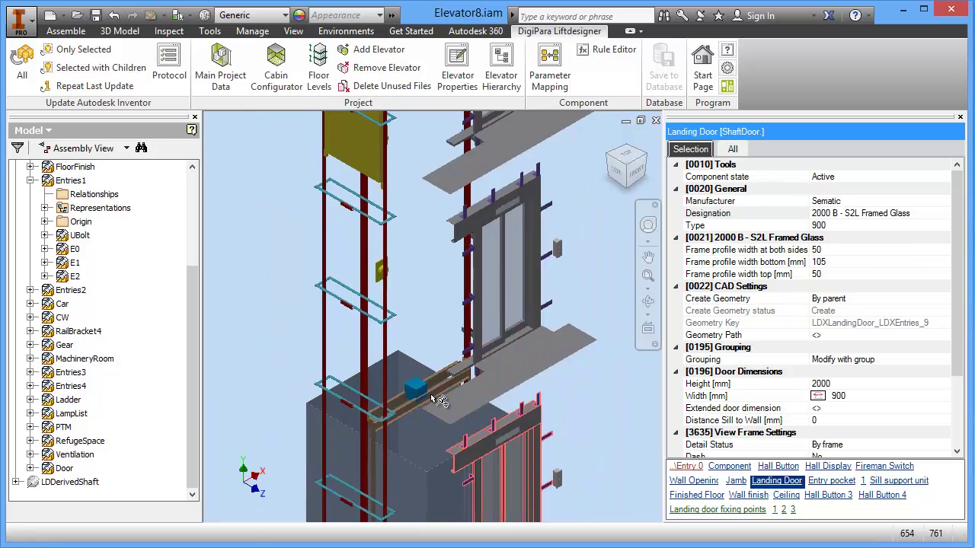
{"action": "scroll", "coordinate": [440, 401], "scroll_direction": "down", "scroll_amount": 3}
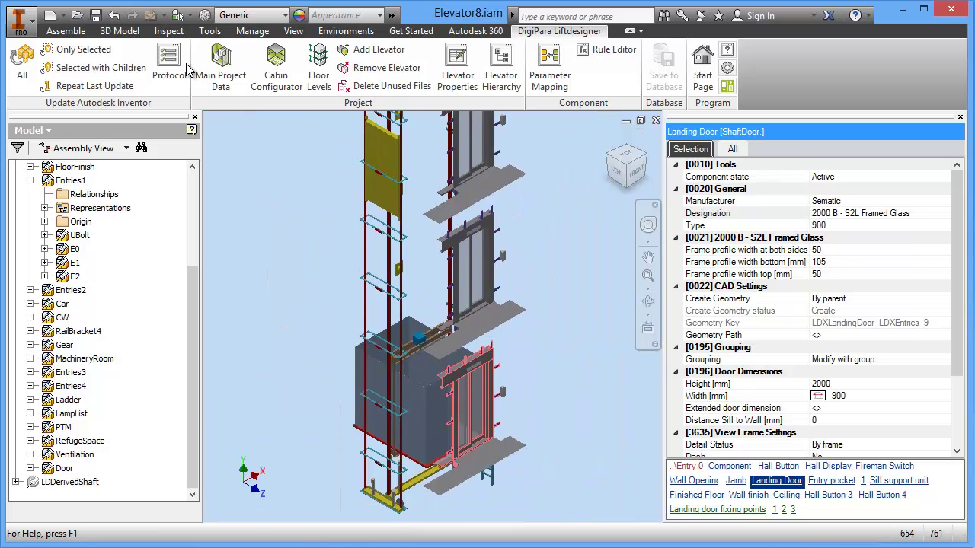
Set the selection filter to part priority and locate the beam profile above the cabin in the model browser
{"action": "left_click", "coordinate": [189, 16]}
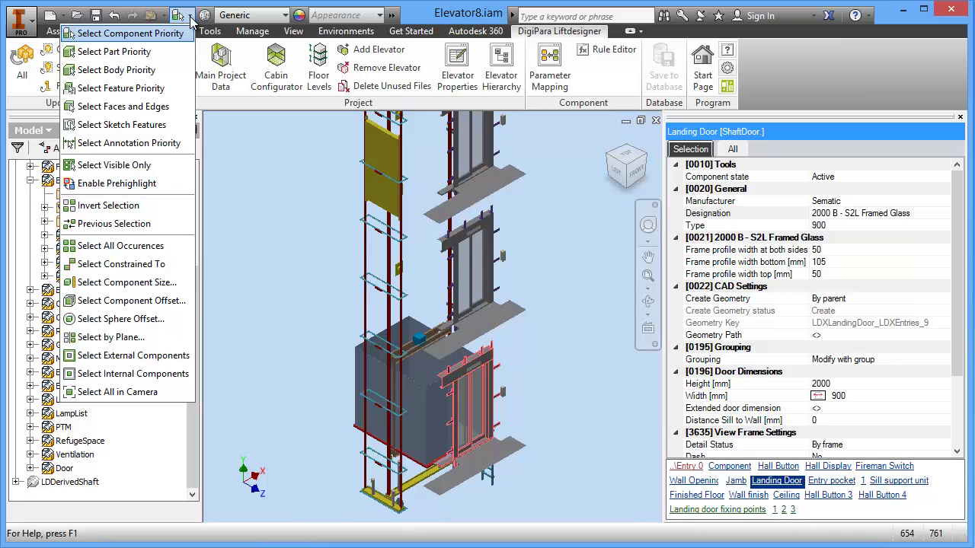
{"action": "left_click", "coordinate": [141, 59]}
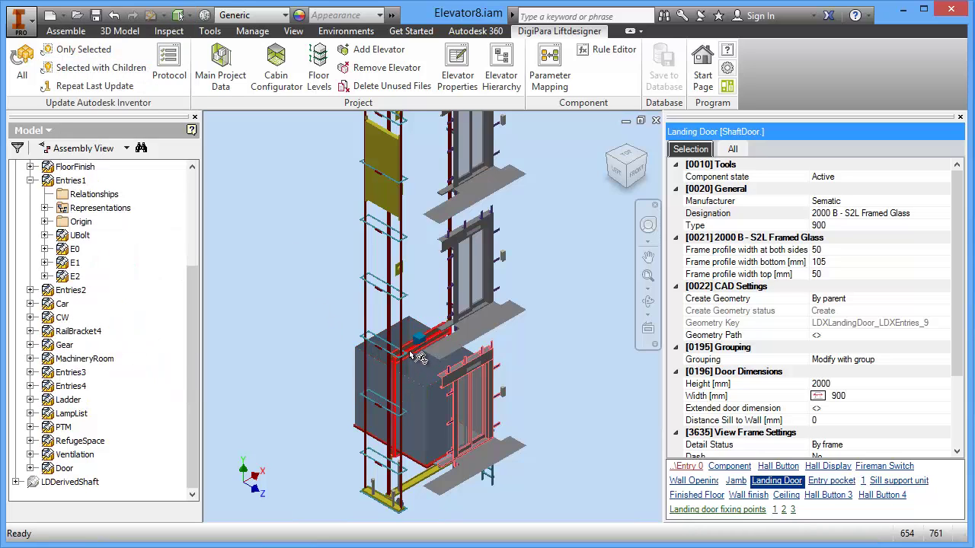
{"action": "scroll", "coordinate": [421, 358], "scroll_direction": "down", "scroll_amount": 5}
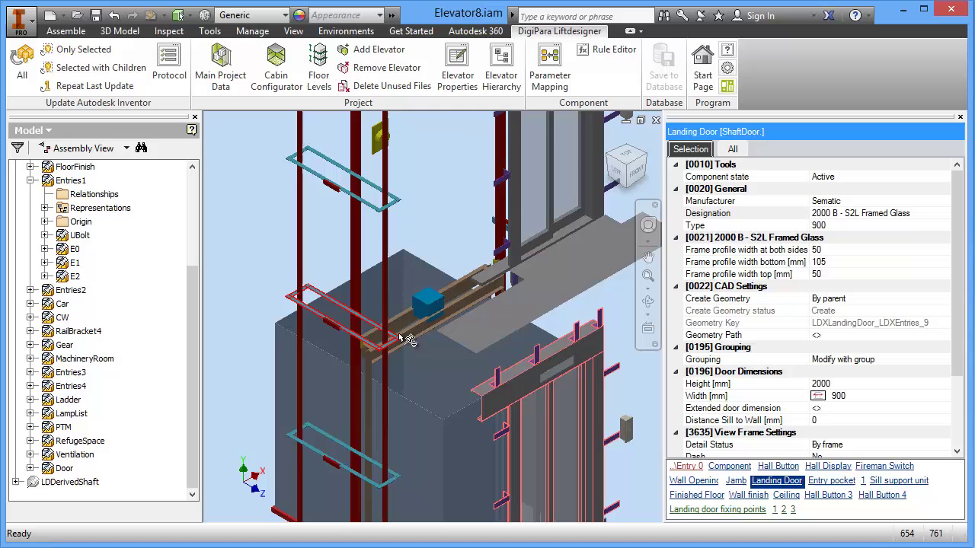
{"action": "left_click", "coordinate": [421, 339]}
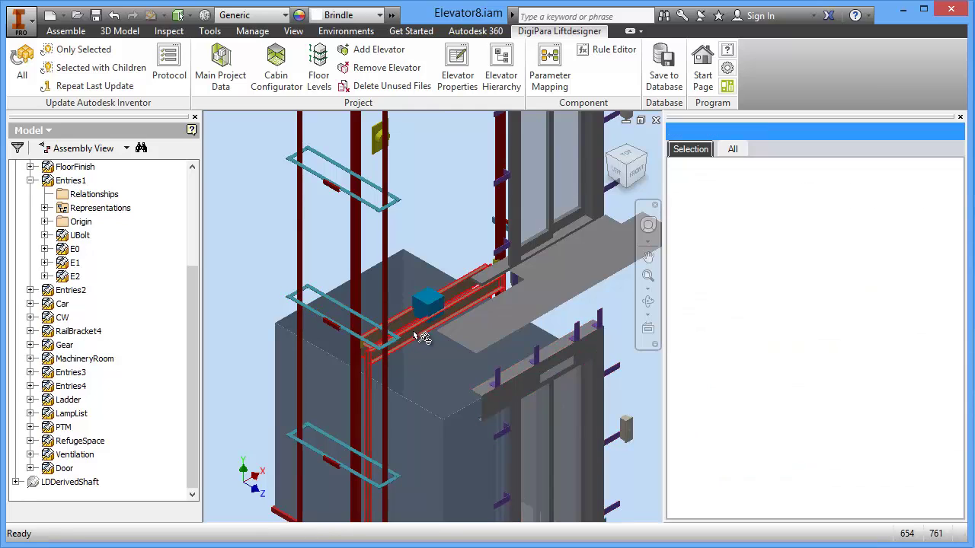
{"action": "right_click", "coordinate": [415, 338]}
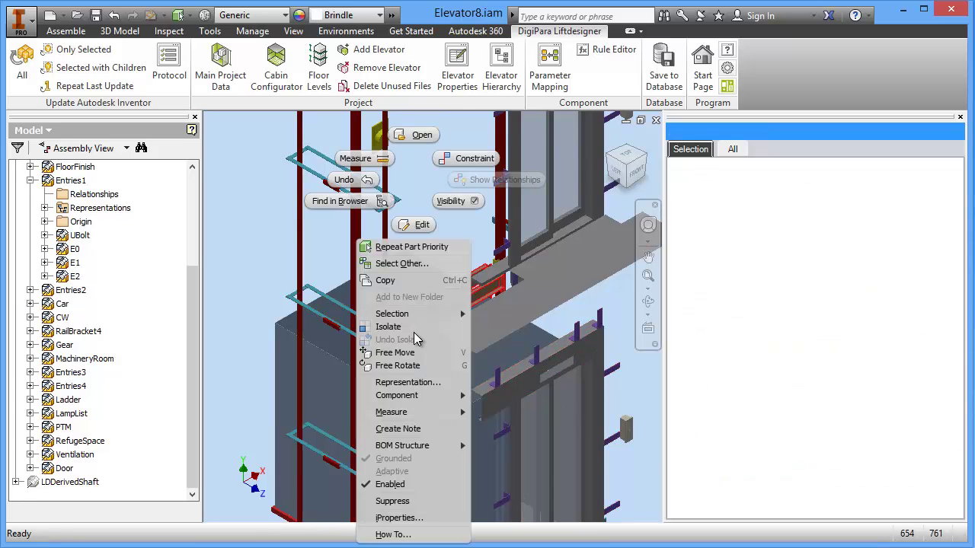
{"action": "left_click", "coordinate": [339, 203]}
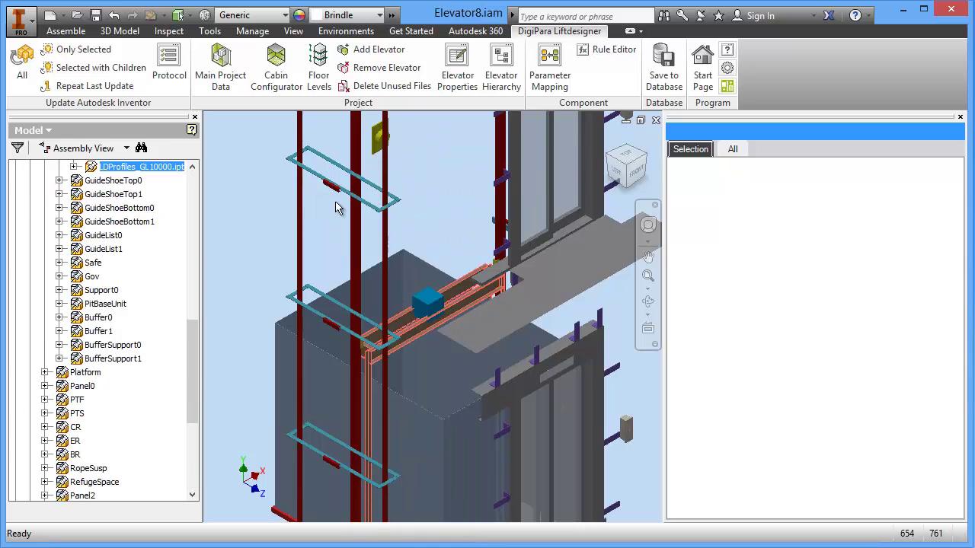
Select the parent Frame assembly of the beam profile to show the car frame properties, and collapse its tree branches
{"action": "left_click_drag", "start_coordinate": [196, 343], "coordinate": [193, 297]}
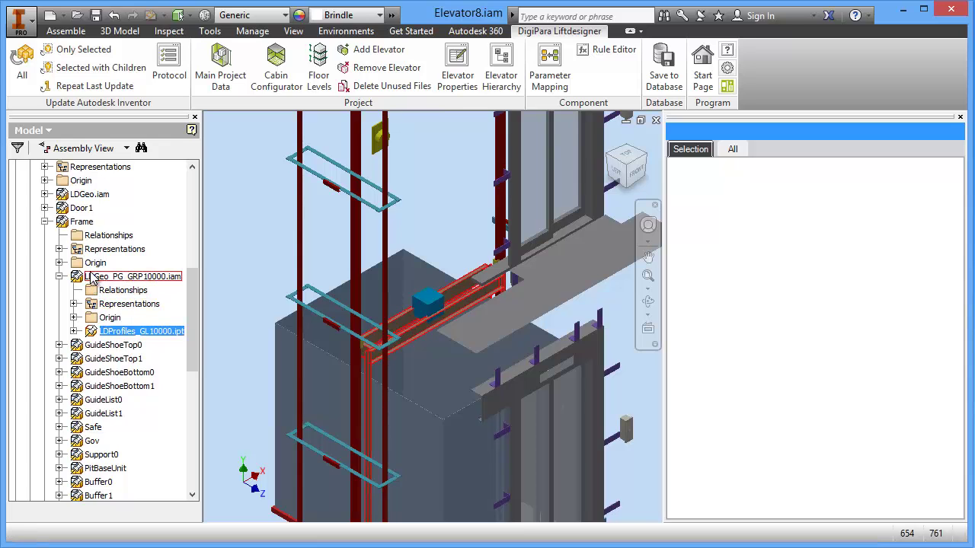
{"action": "left_click", "coordinate": [81, 223]}
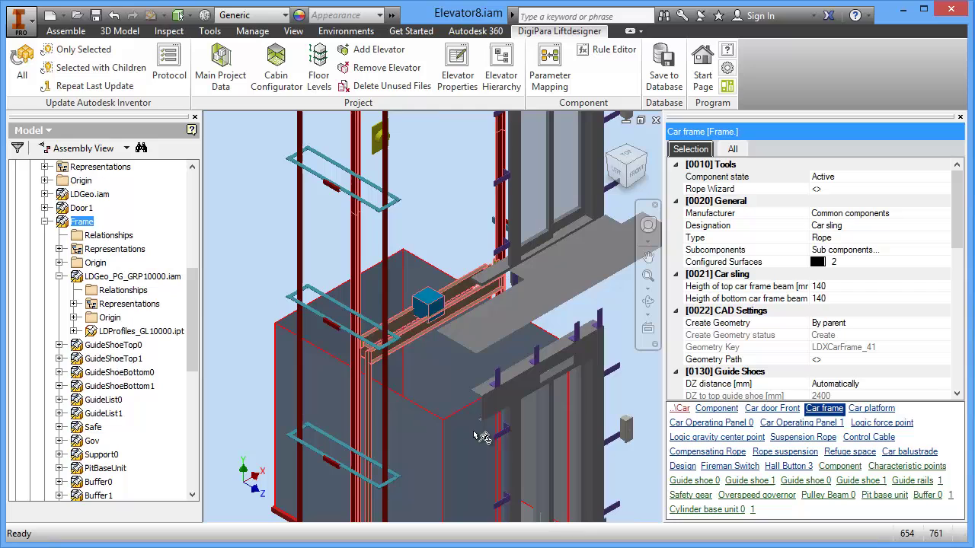
{"action": "left_click", "coordinate": [60, 277]}
{"action": "left_click", "coordinate": [44, 221]}
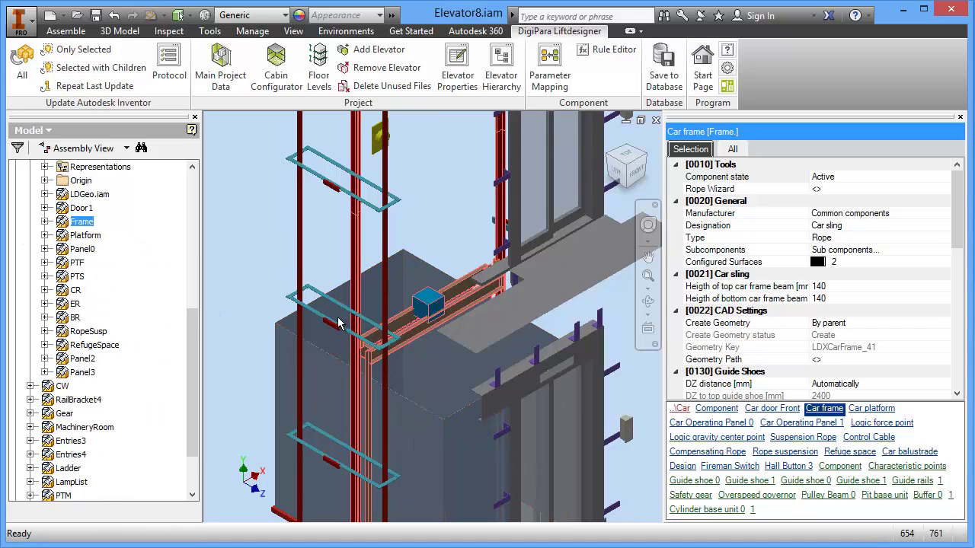
{"action": "scroll", "coordinate": [368, 343], "scroll_direction": "down", "scroll_amount": 5}
{"action": "scroll", "coordinate": [396, 351], "scroll_direction": "down", "scroll_amount": 4}
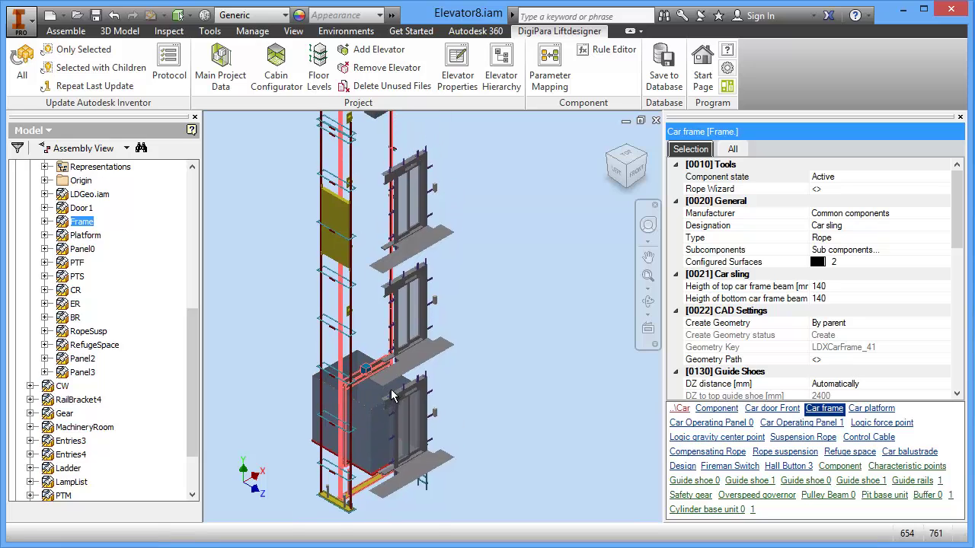
Open the main project data and review the Shaft object's wall thickness, shaft width, depth and height parameters
{"action": "left_click", "coordinate": [222, 74]}
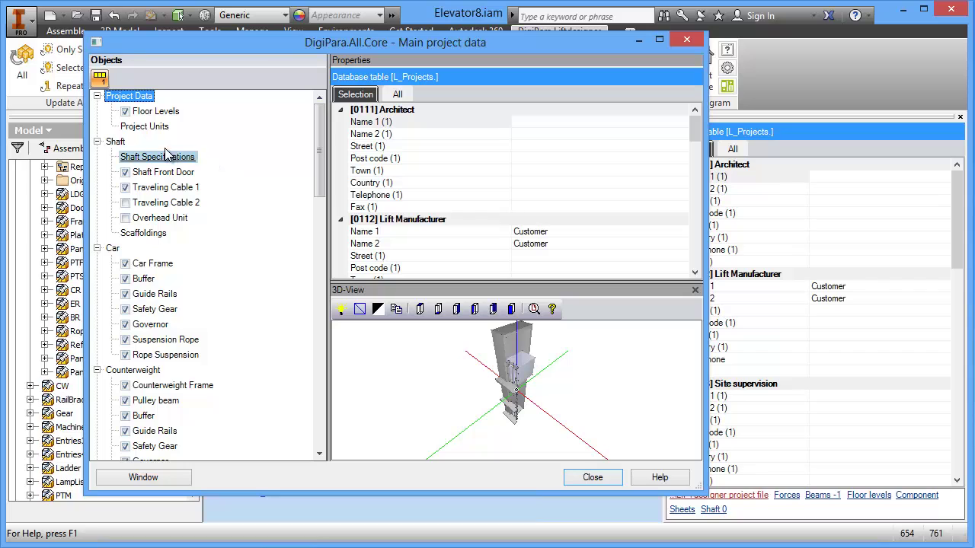
{"action": "left_click", "coordinate": [116, 143]}
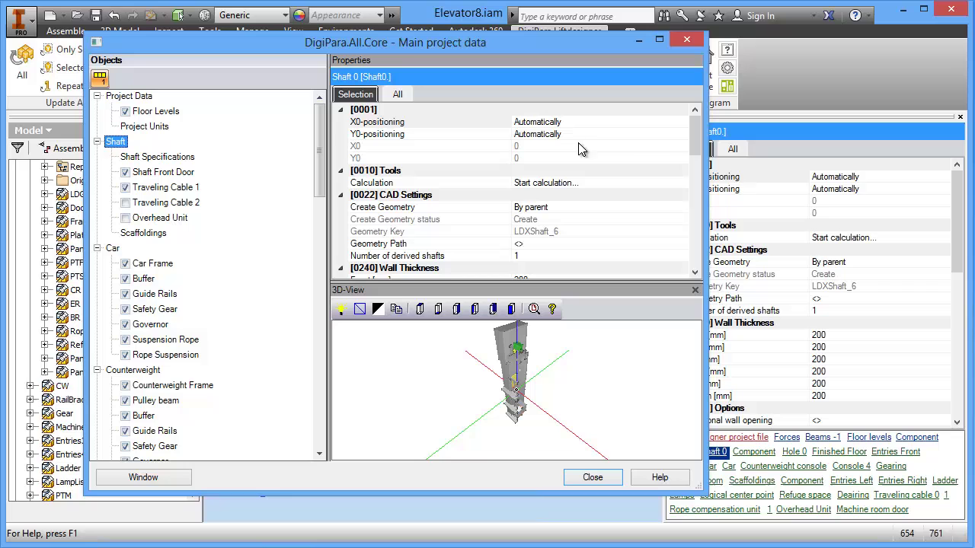
{"action": "mouse_move", "coordinate": [683, 145]}
{"action": "left_mouse_down"}
{"action": "mouse_move", "coordinate": [686, 167]}
{"action": "mouse_move", "coordinate": [685, 145]}
{"action": "left_mouse_up"}
{"action": "left_click_drag", "start_coordinate": [542, 40], "coordinate": [618, 48]}
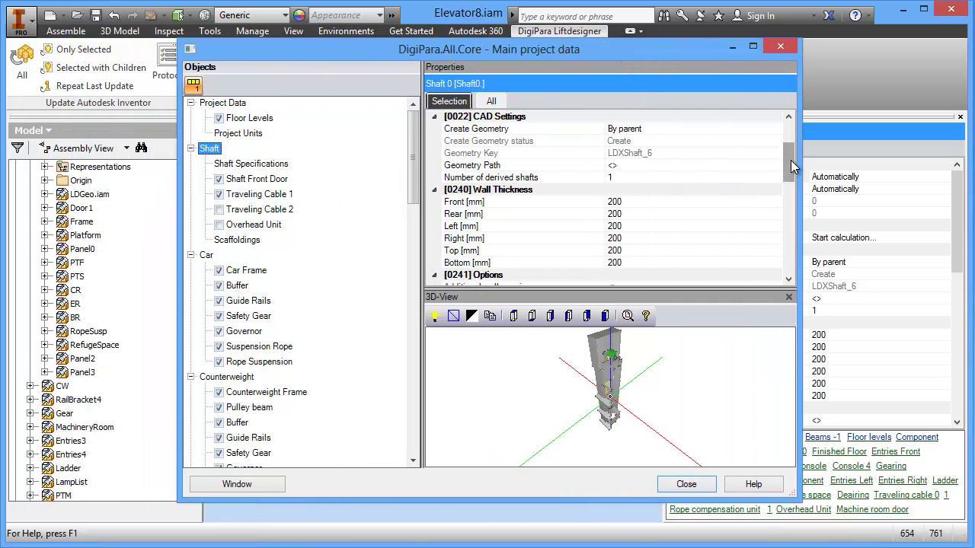
{"action": "scroll", "coordinate": [789, 163], "scroll_direction": "up", "scroll_amount": 2}
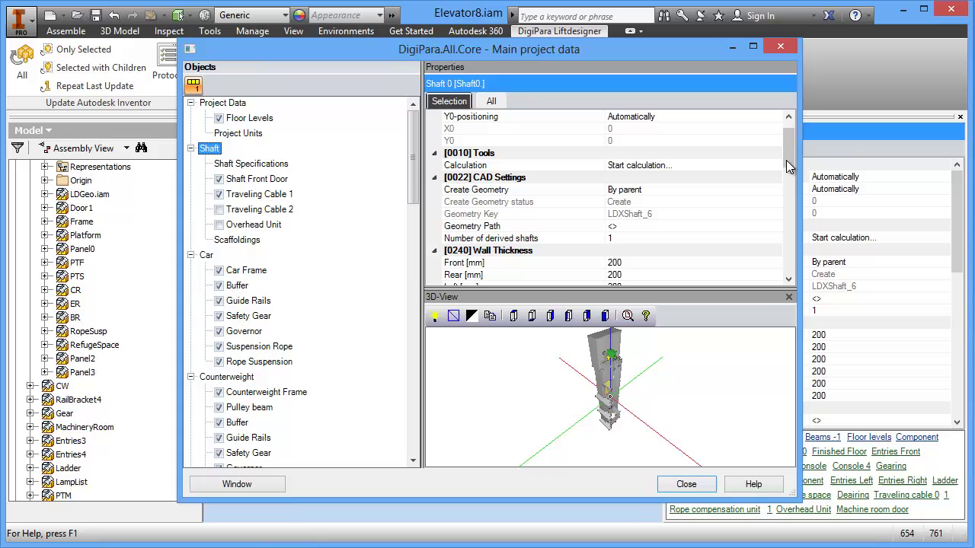
{"action": "left_click_drag", "start_coordinate": [788, 160], "coordinate": [796, 202]}
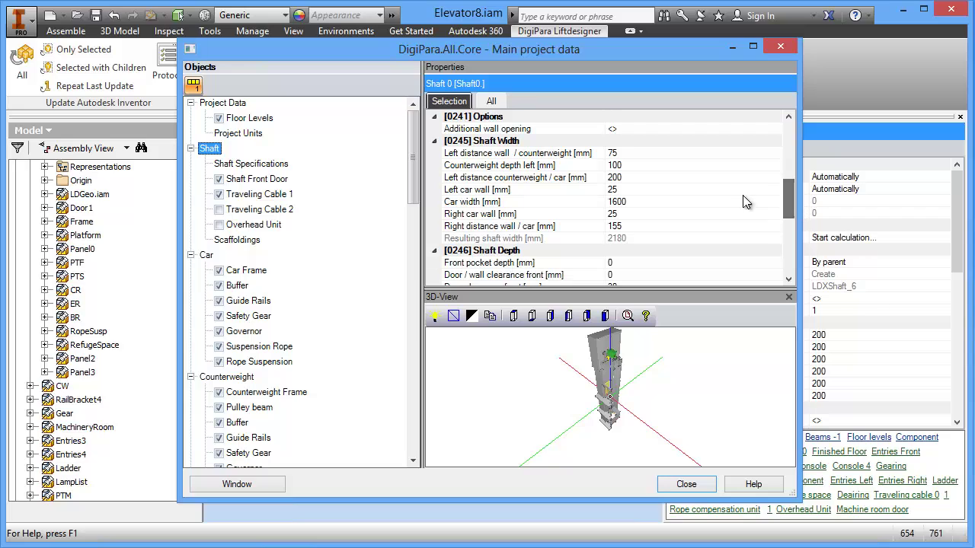
{"action": "left_click", "coordinate": [627, 153]}
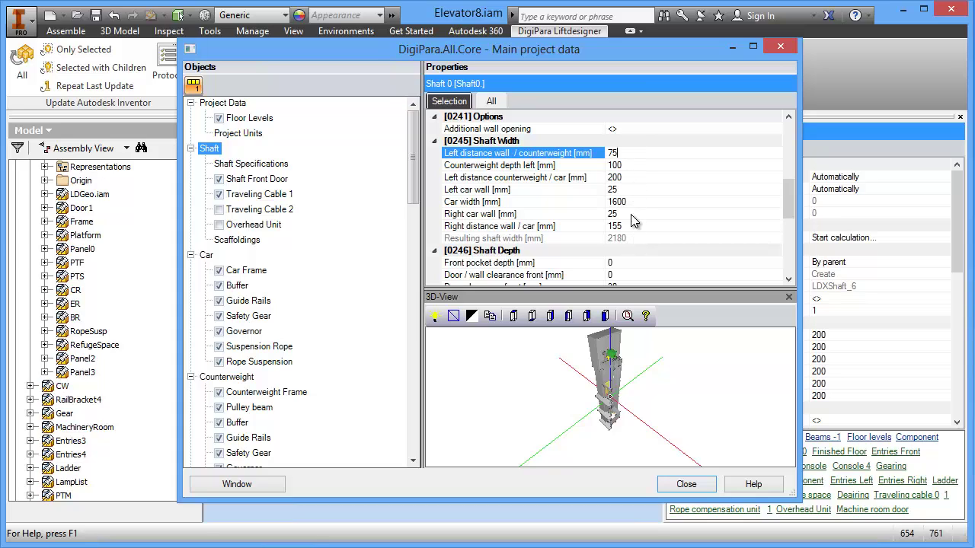
{"action": "scroll", "coordinate": [786, 213], "scroll_direction": "down", "scroll_amount": 2}
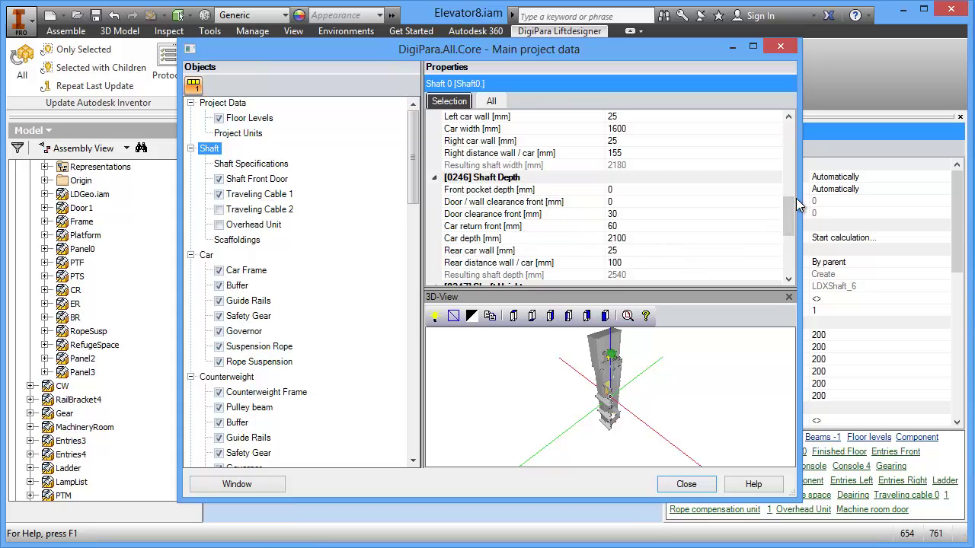
{"action": "scroll", "coordinate": [789, 215], "scroll_direction": "down", "scroll_amount": 1}
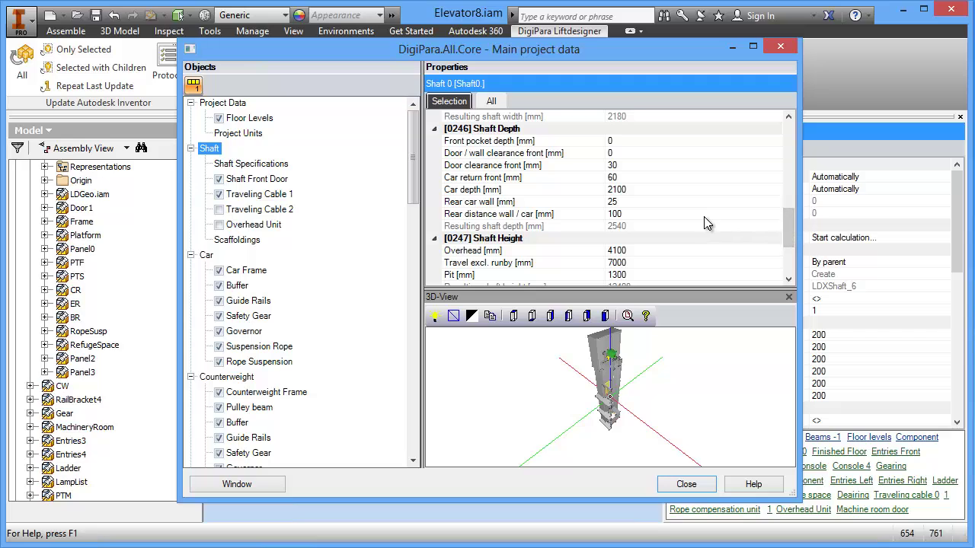